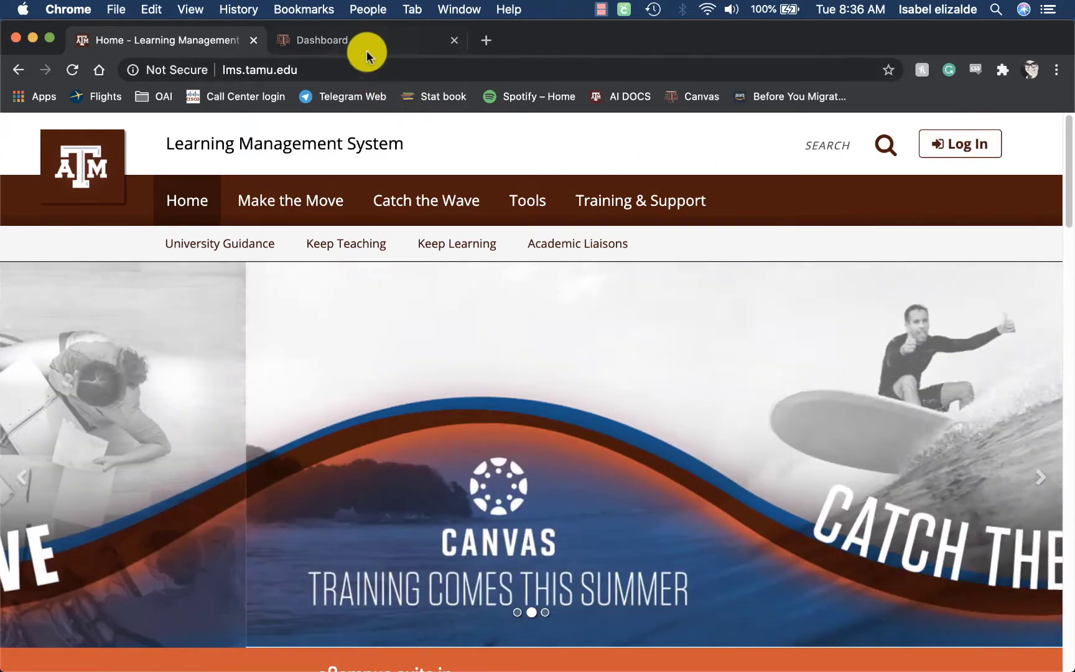
From the Dashboard, go to My Training Course's Announcements page.
click(367, 50)
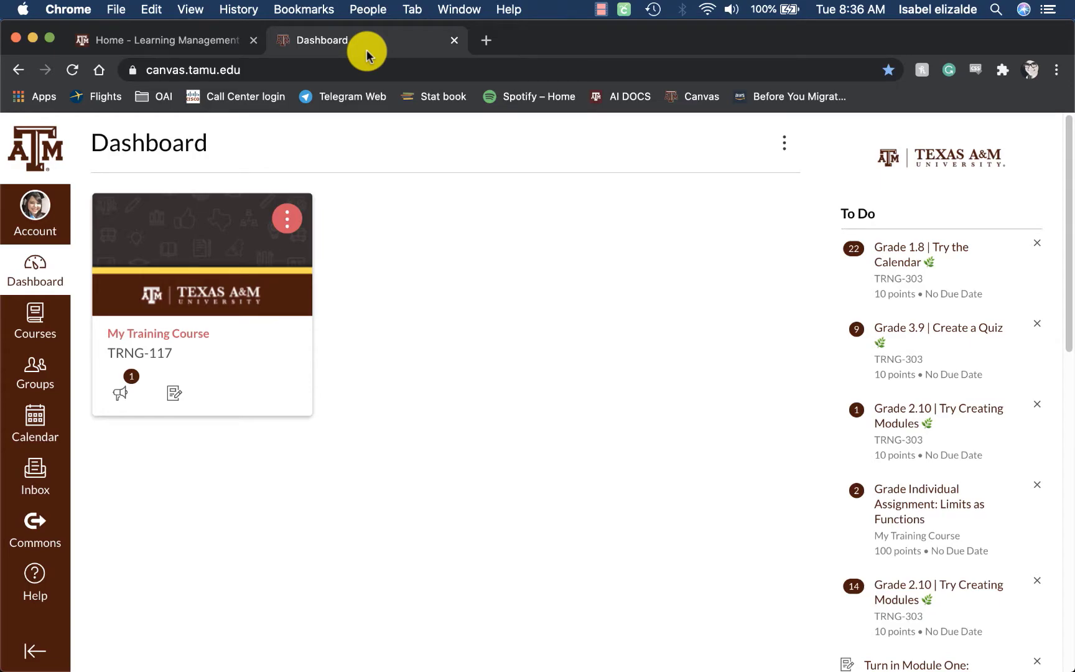
click(173, 340)
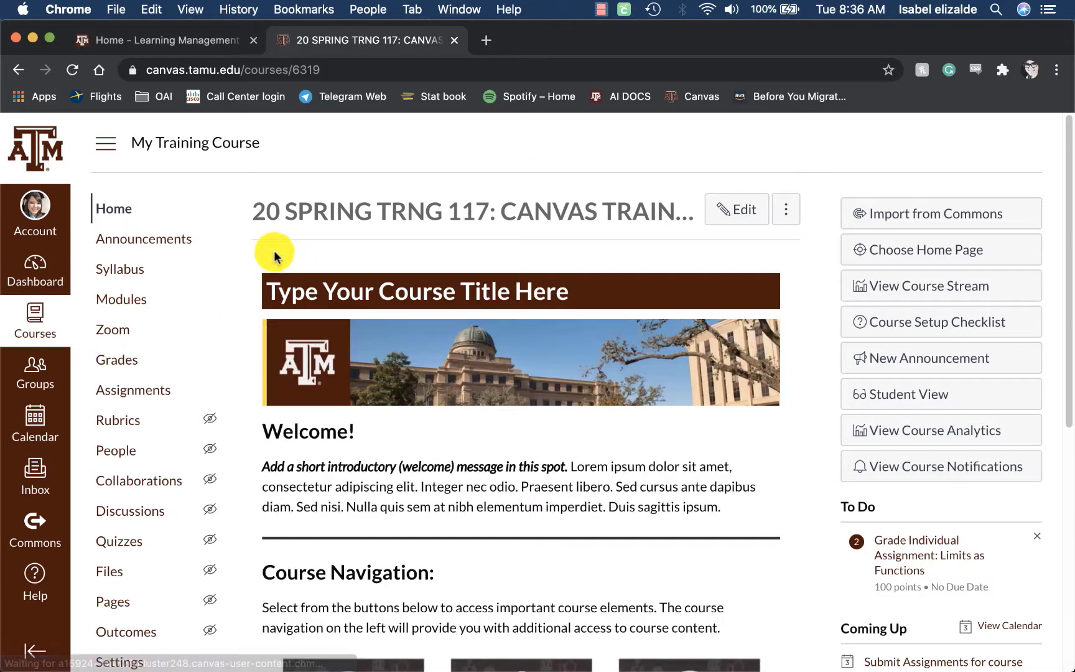
click(153, 239)
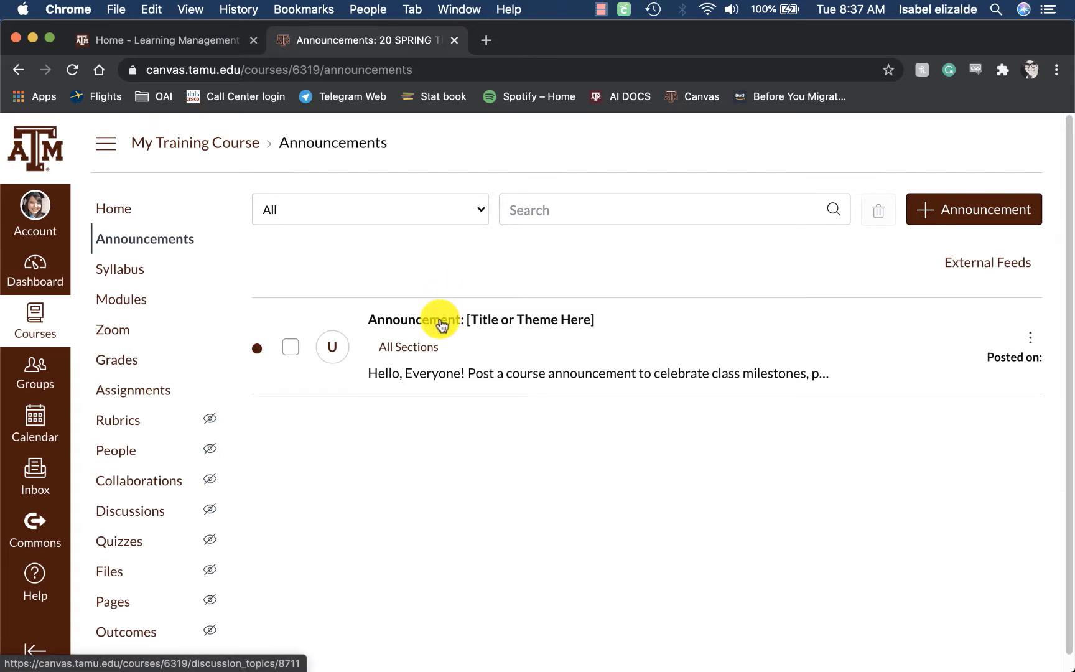
Open 'Announcement: [Title or Theme Here]' and switch it into edit mode.
click(428, 327)
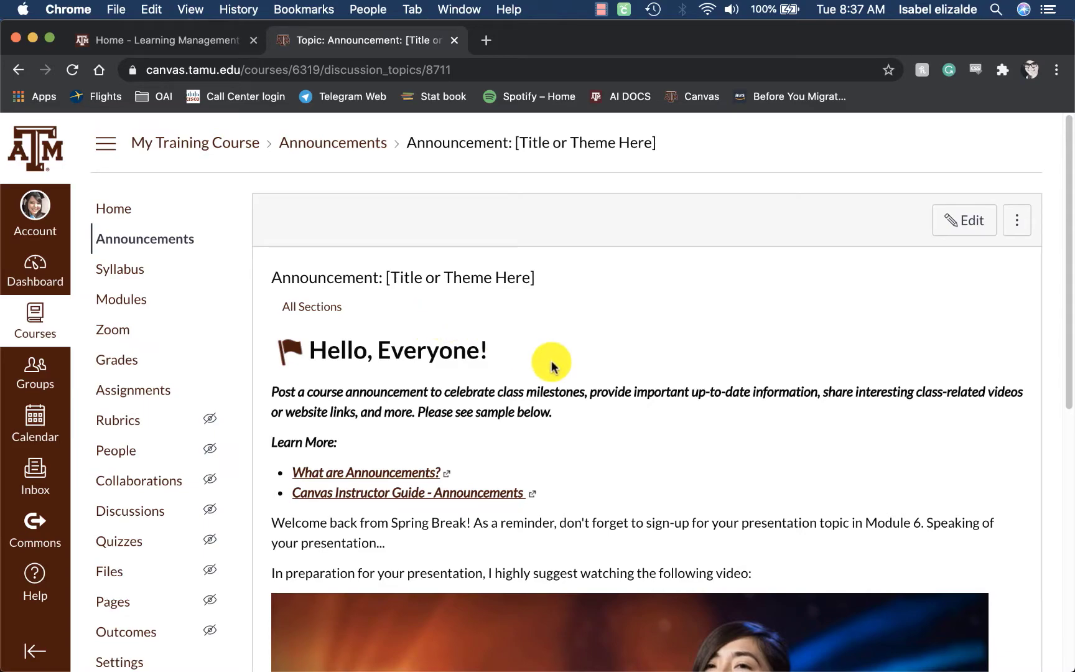
click(957, 221)
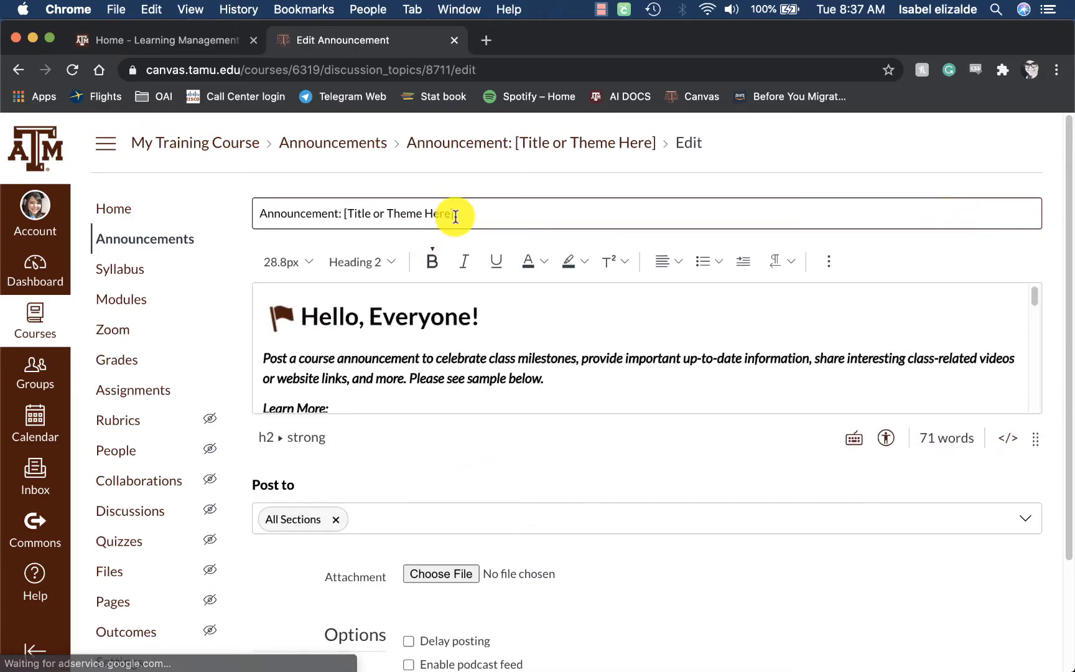
Replace '[Title or Theme Here]' in the title with 'Welcome!'.
drag(473, 213, 345, 213)
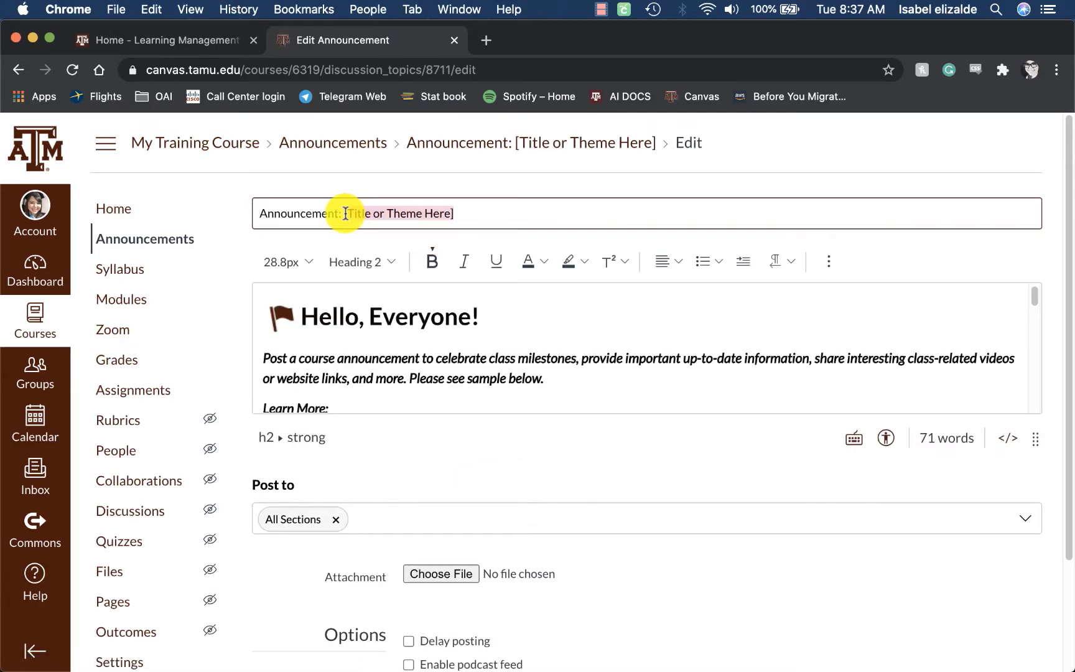
key(BackSpace)
text(Welcome!)
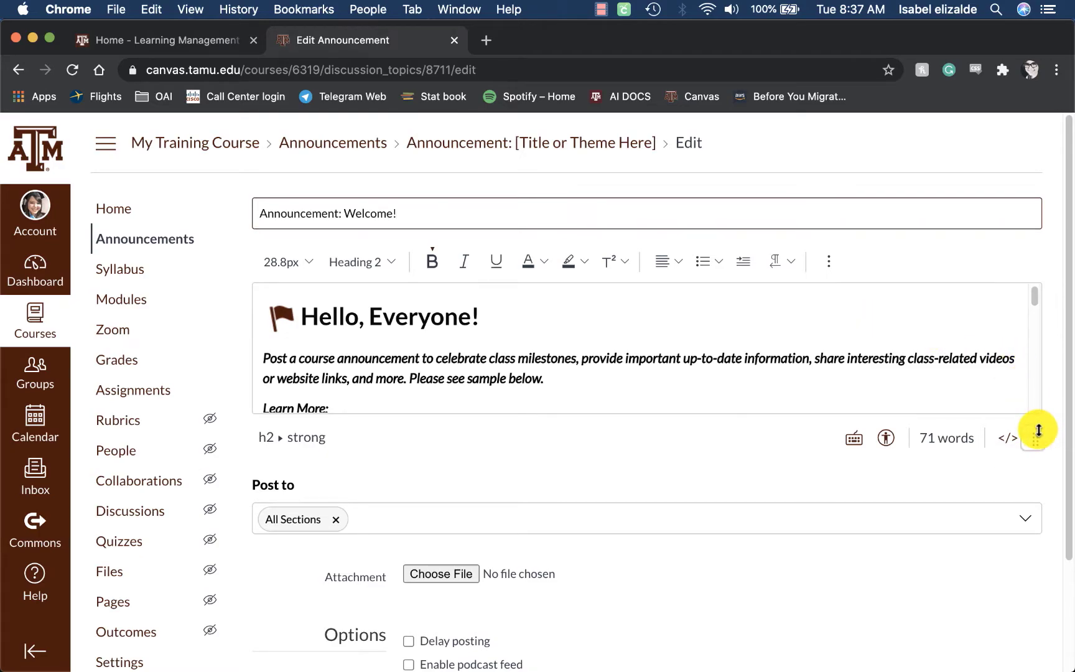
Enlarge the editor and delete the instructions paragraph and Learn More links, leaving the Spring Break welcome first.
drag(1040, 431, 1033, 646)
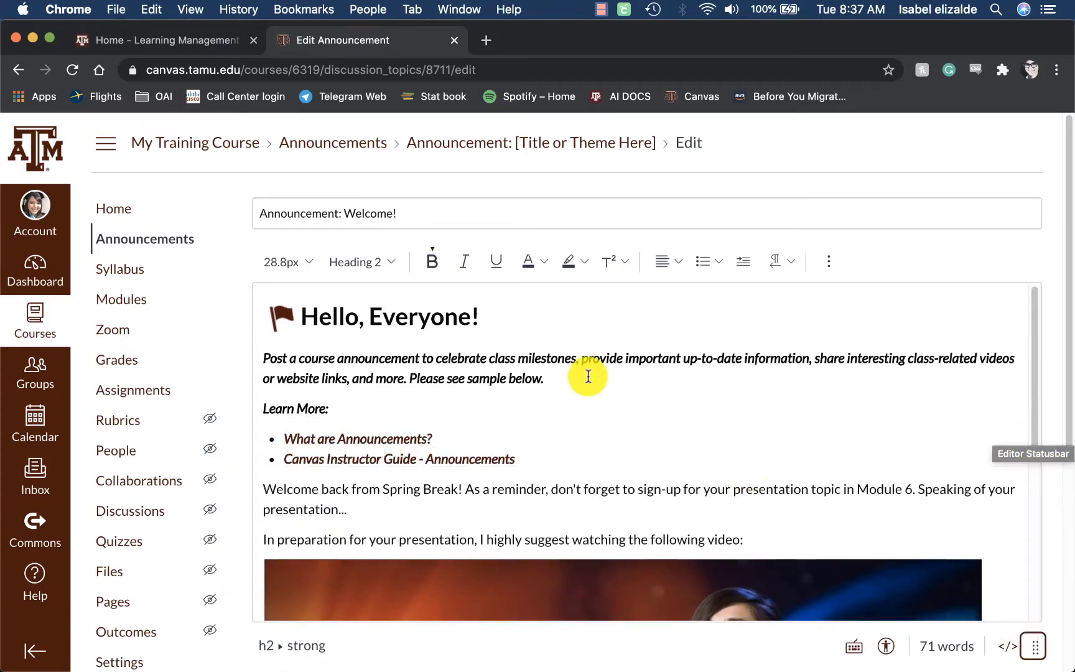
click(554, 382)
drag(554, 382, 325, 369)
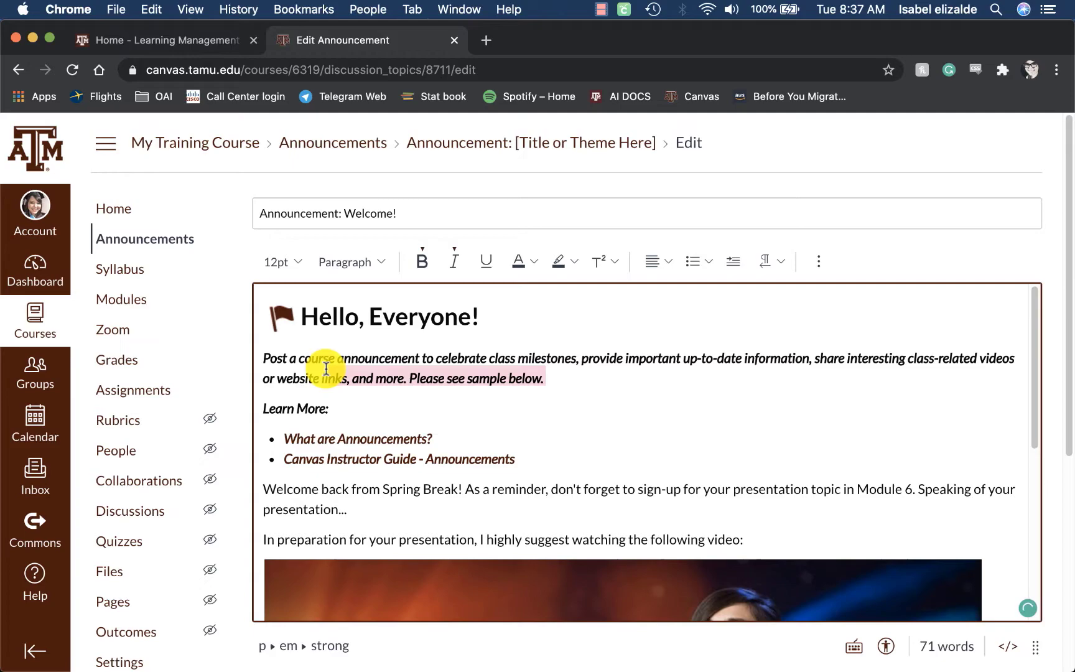
drag(521, 460, 256, 360)
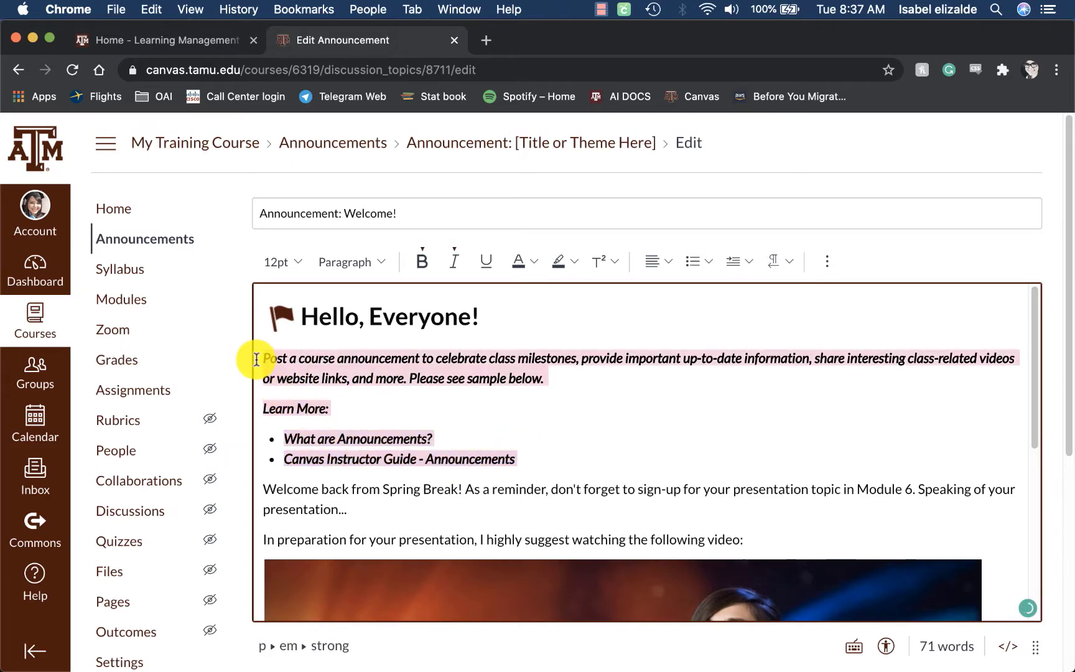
key(BackSpace)
key(BackSpace)
key(BackSpace)
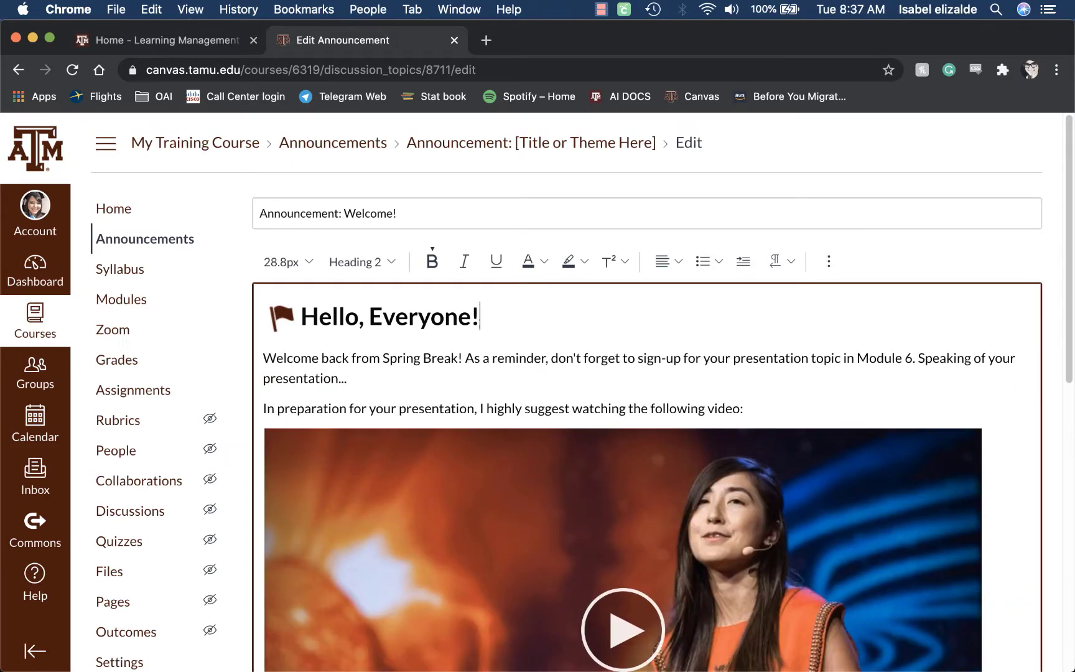
drag(392, 377, 258, 360)
click(478, 409)
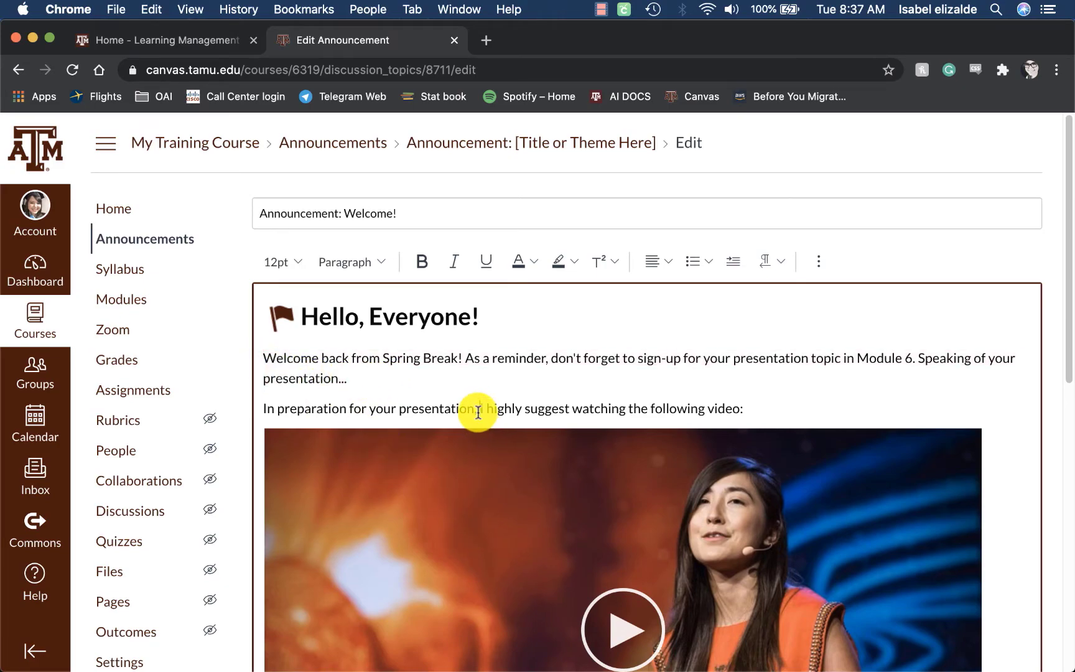
scroll(546, 548, down, 1)
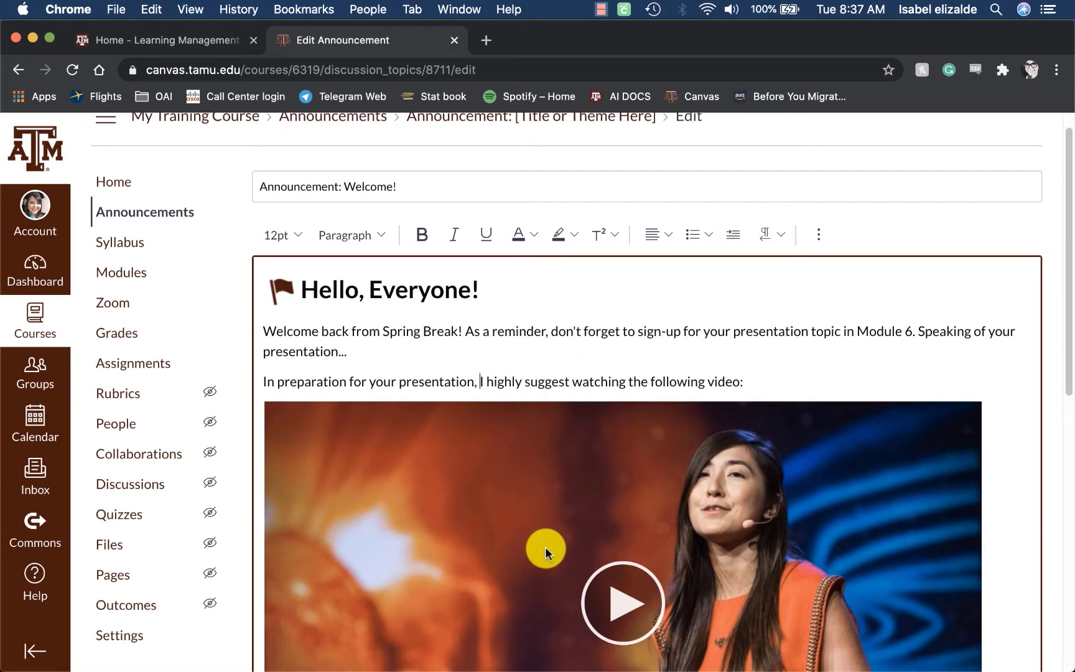
scroll(664, 438, down, 5)
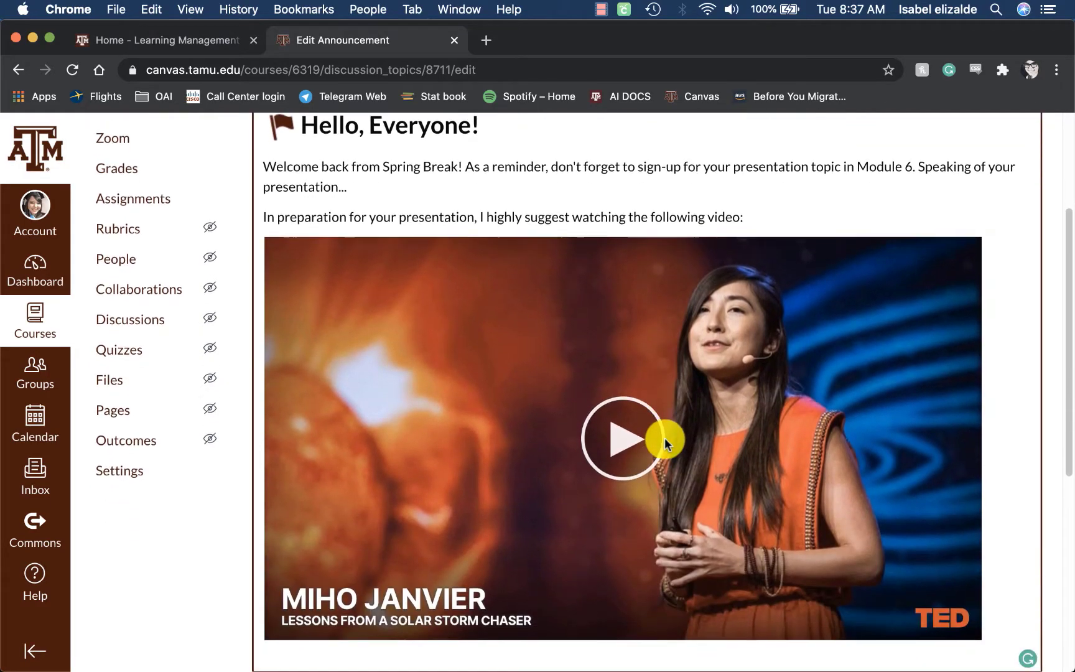
scroll(664, 437, down, 3)
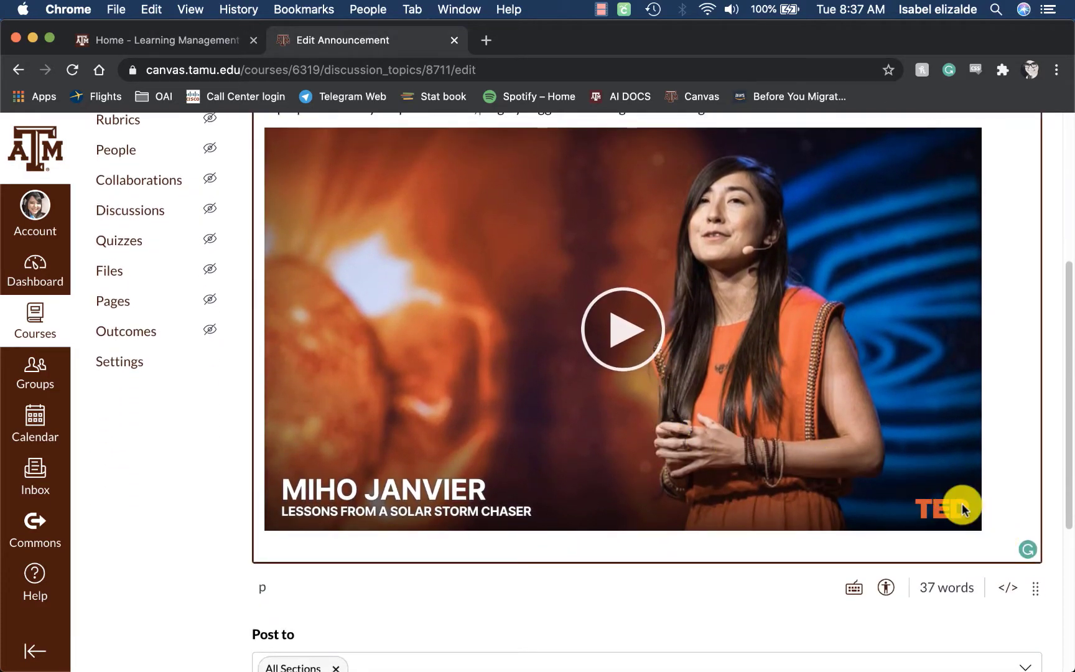
scroll(962, 507, down, 4)
scroll(962, 507, up, 6)
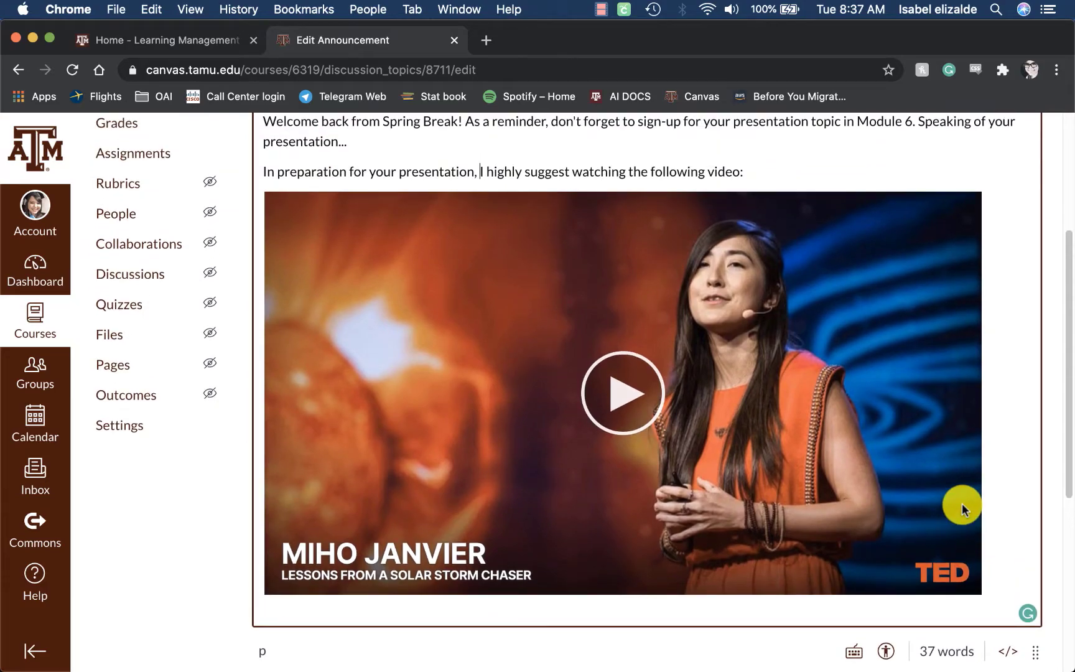
scroll(962, 506, up, 5)
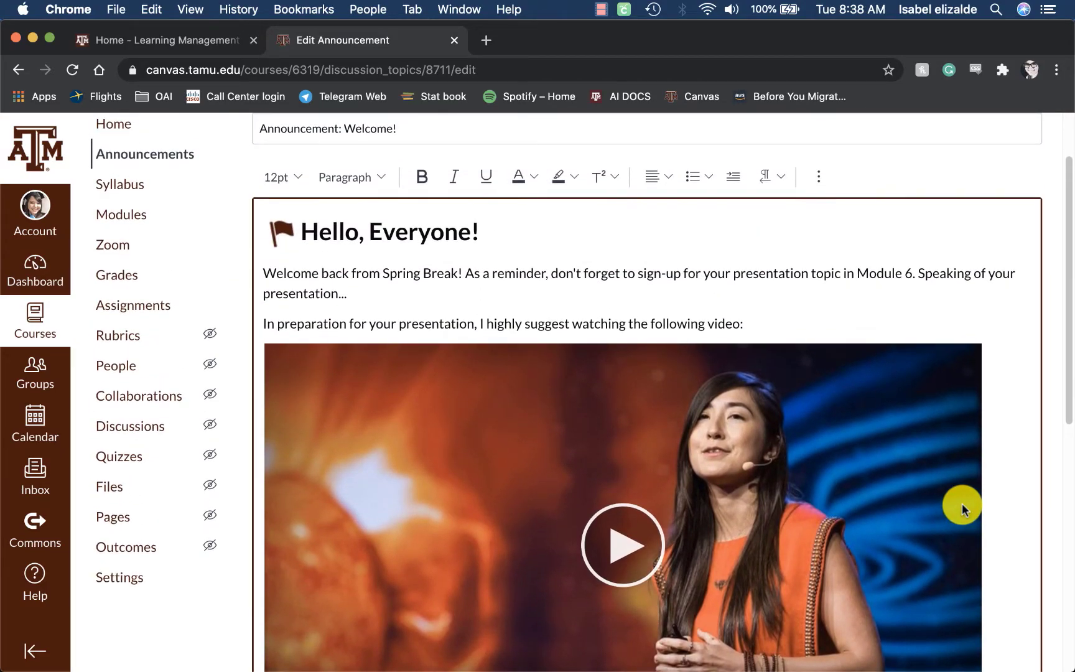
scroll(962, 506, down, 1)
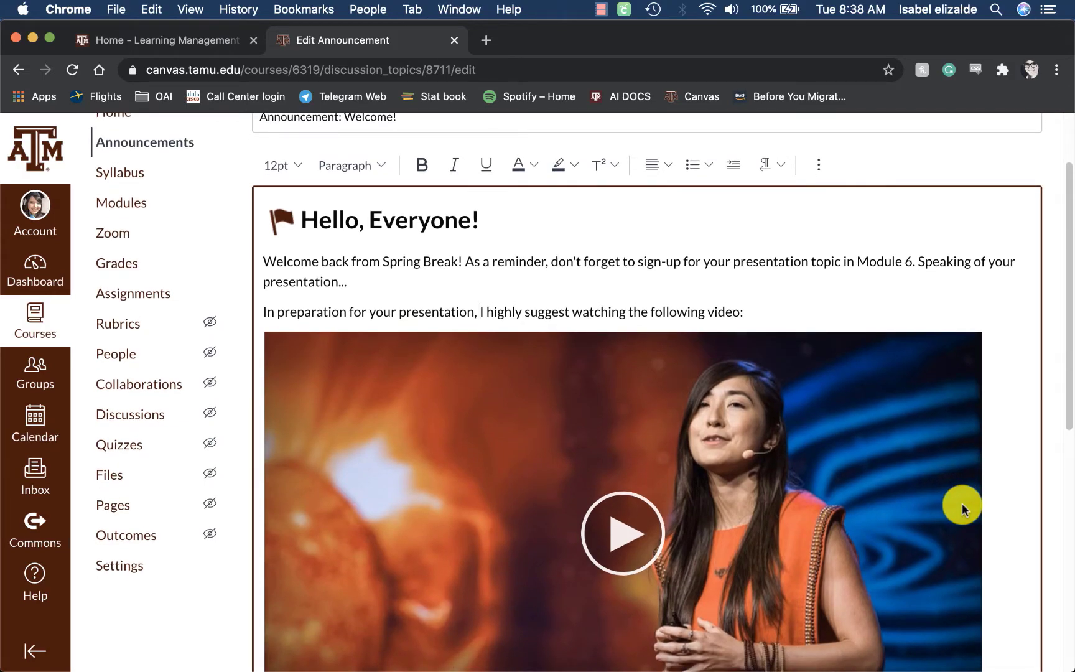
scroll(962, 505, down, 13)
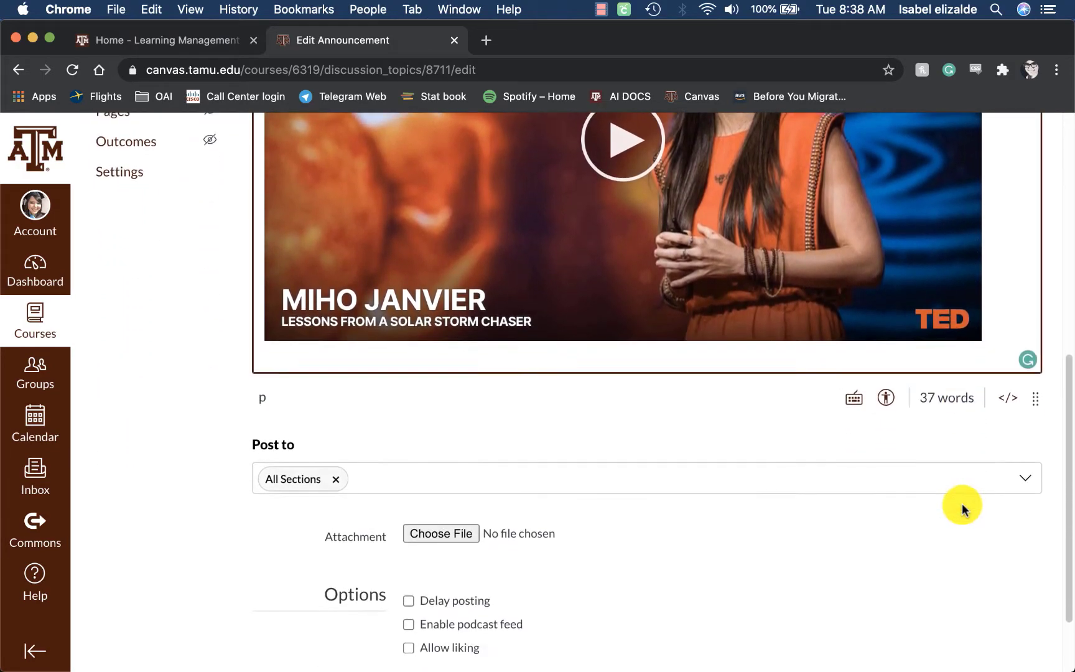
scroll(962, 505, down, 3)
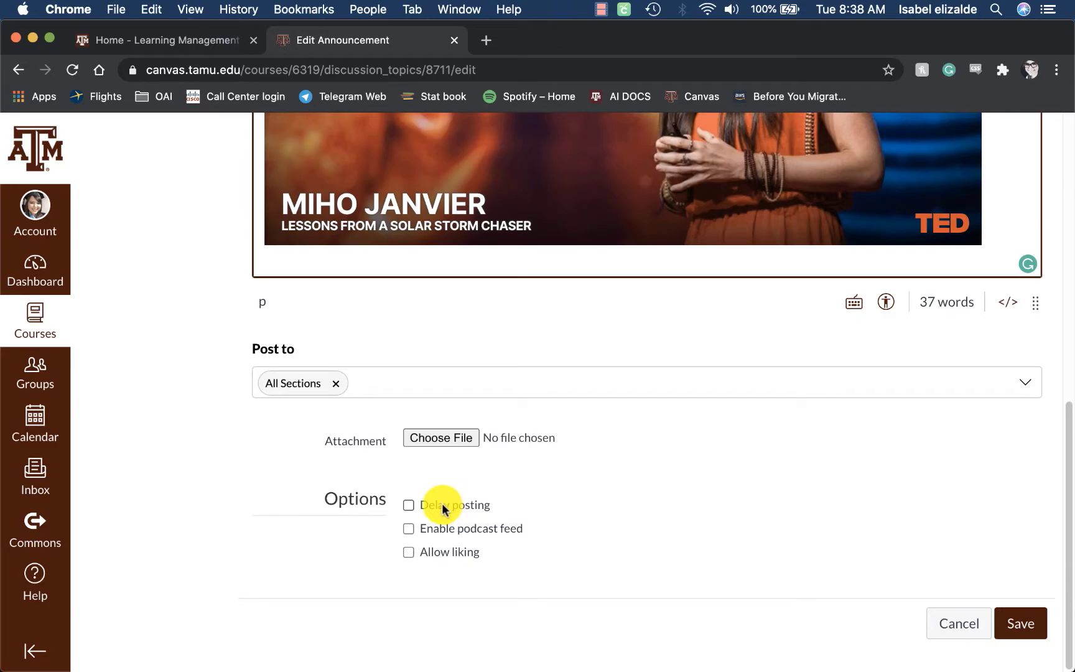
Leave Delay posting unchecked and save 'Announcement: Welcome!' to post now for All Sections.
click(408, 505)
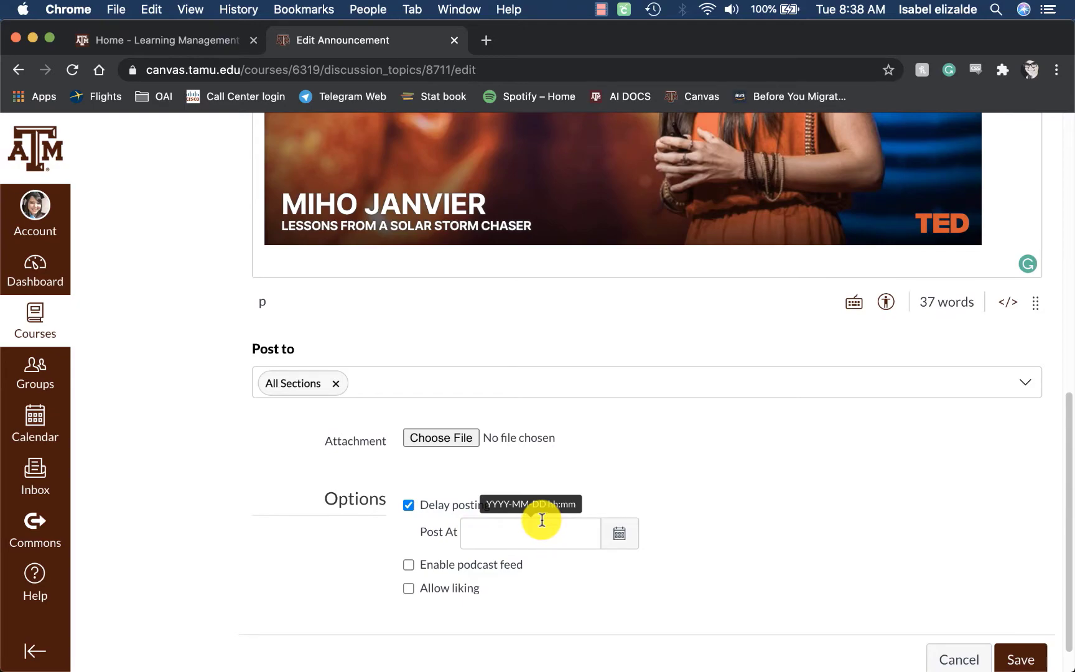
click(408, 505)
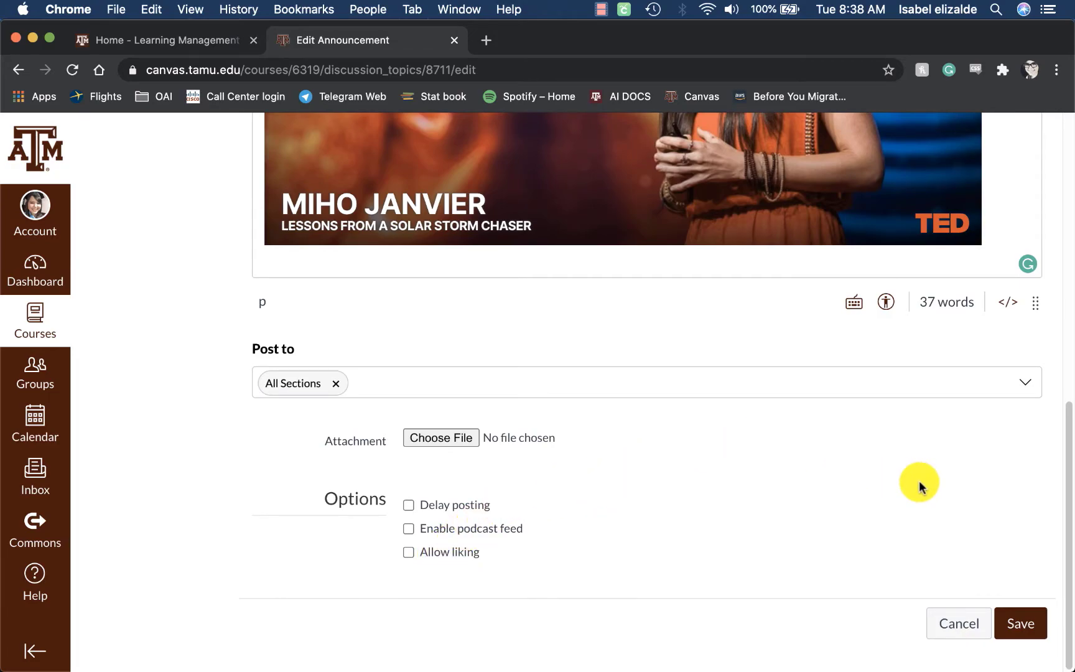
click(1026, 632)
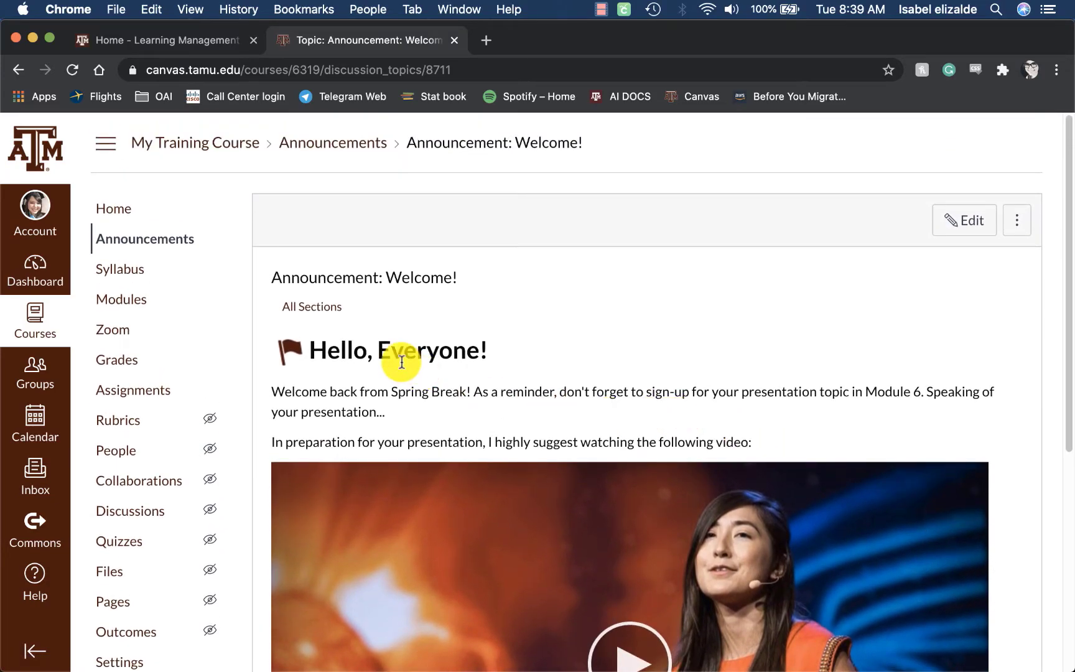
Go back to the course Announcements list showing 'Announcement: Welcome!'.
click(173, 243)
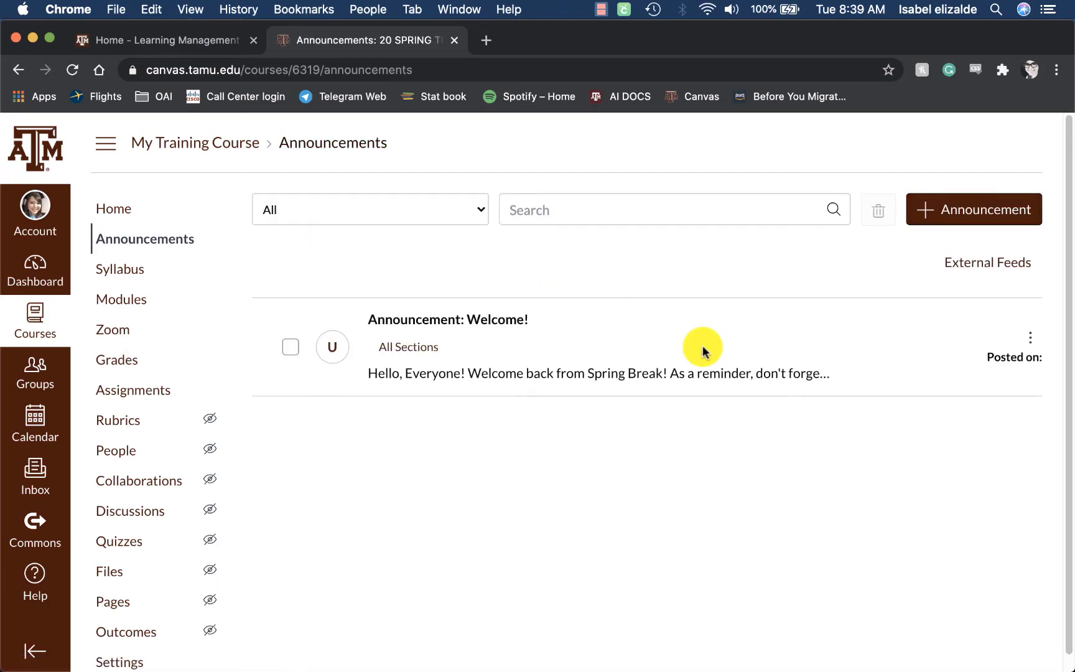
Create and save a 'Class Cancelled' announcement saying class is cancelled this week for group projects.
click(948, 217)
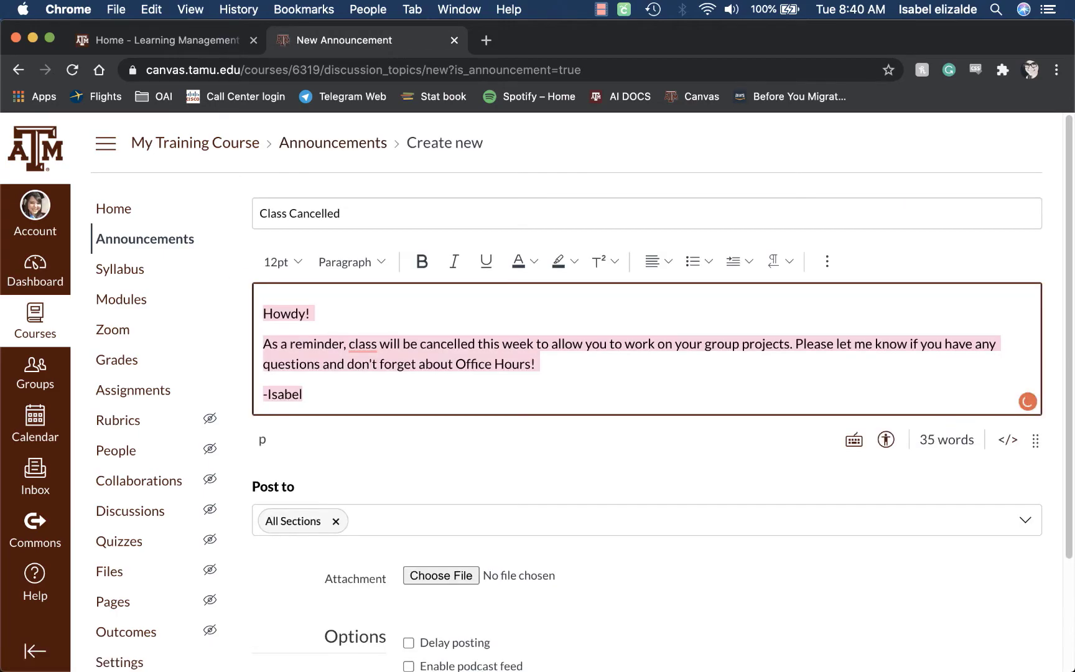
key(BackSpace)
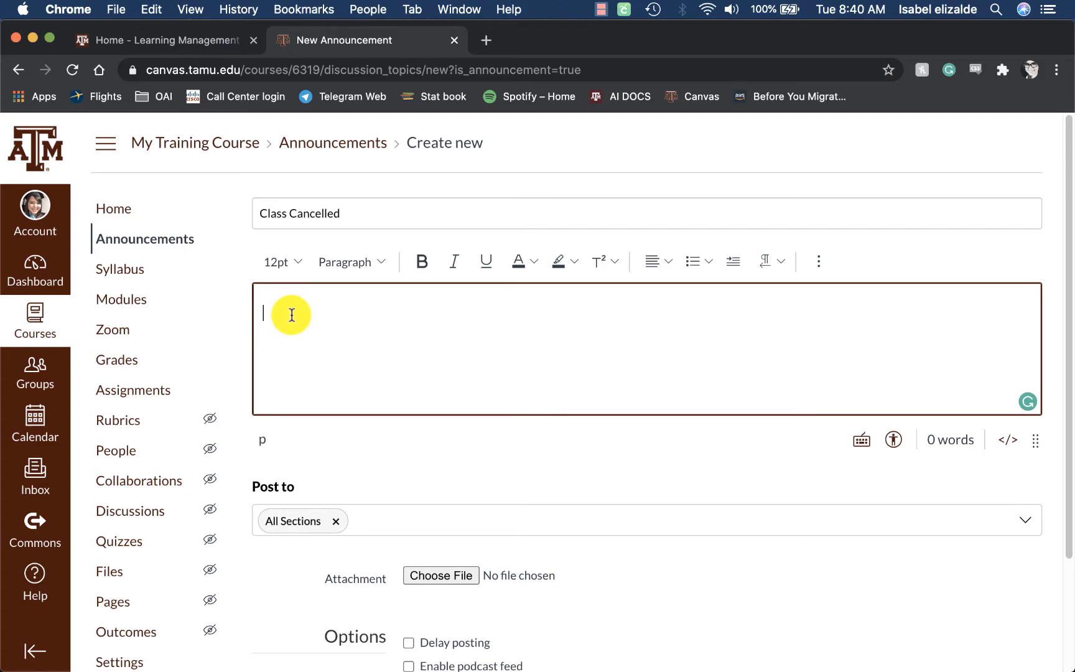
text(Howdy! As a reminder, class will be cancelled this week to allow you to work on your group projects. Please let me know if you have any questions and don't forget about Office Hours! -Isabel)
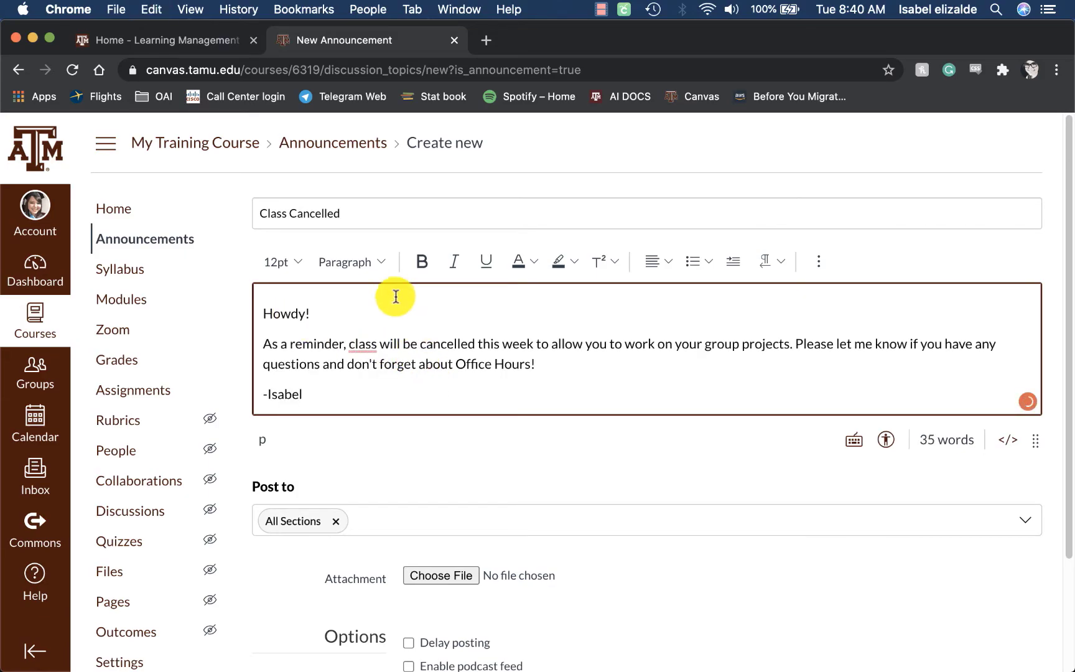
scroll(488, 349, down, 2)
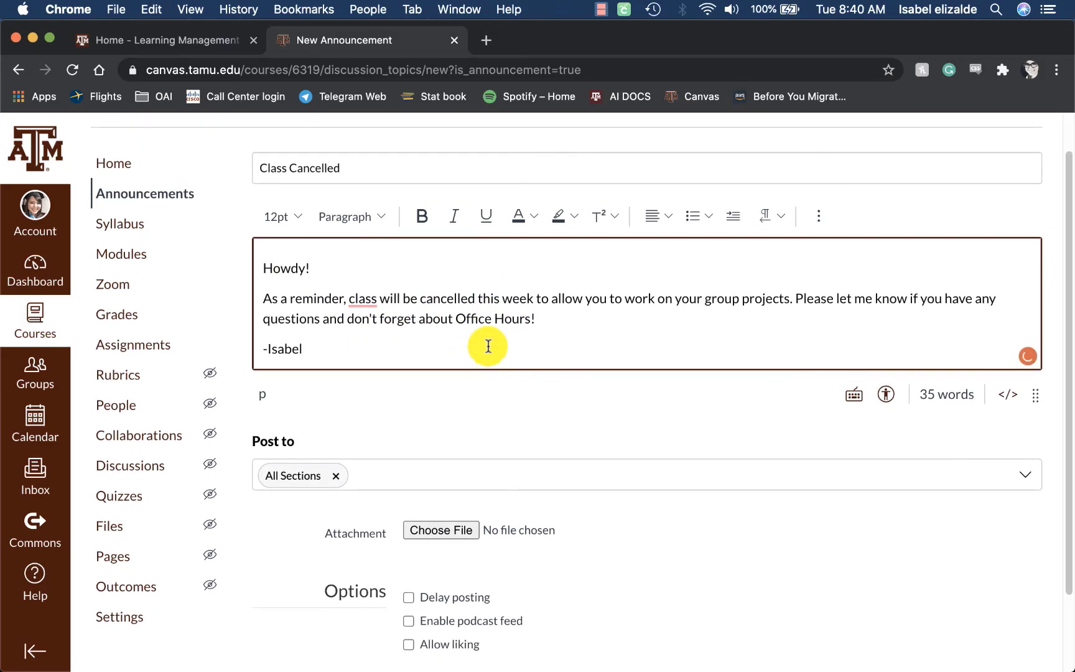
scroll(460, 379, down, 3)
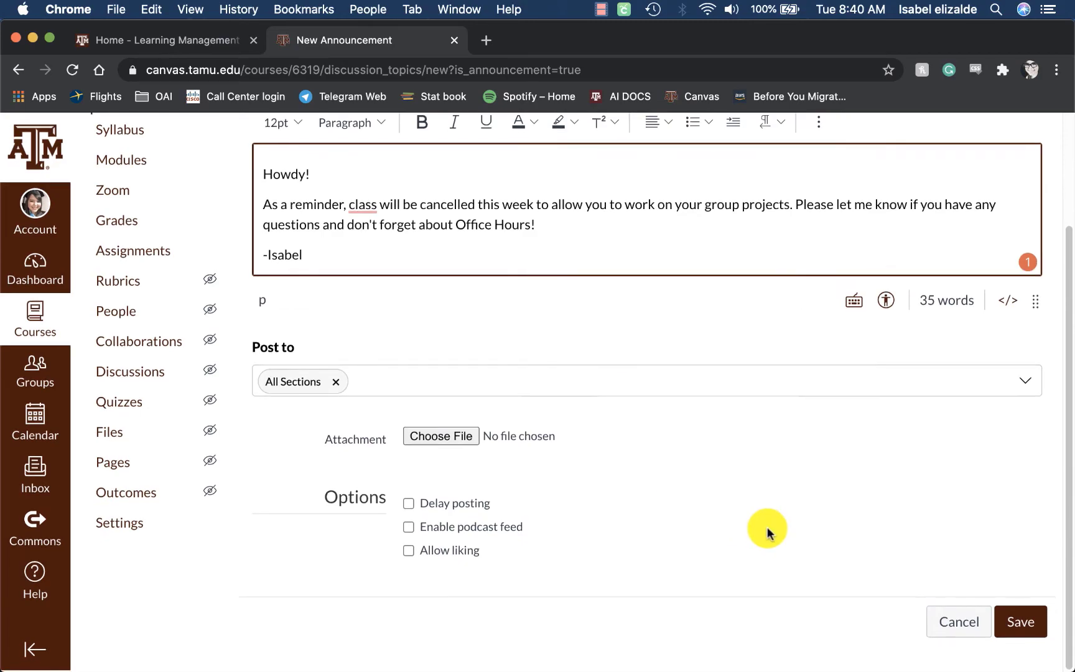
click(1035, 628)
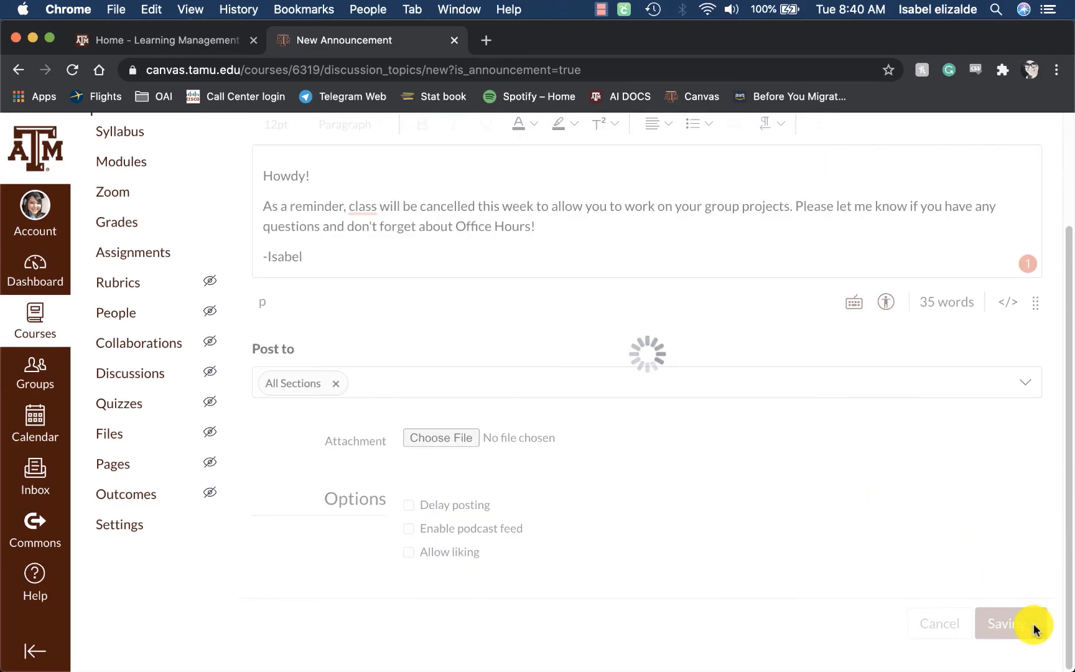